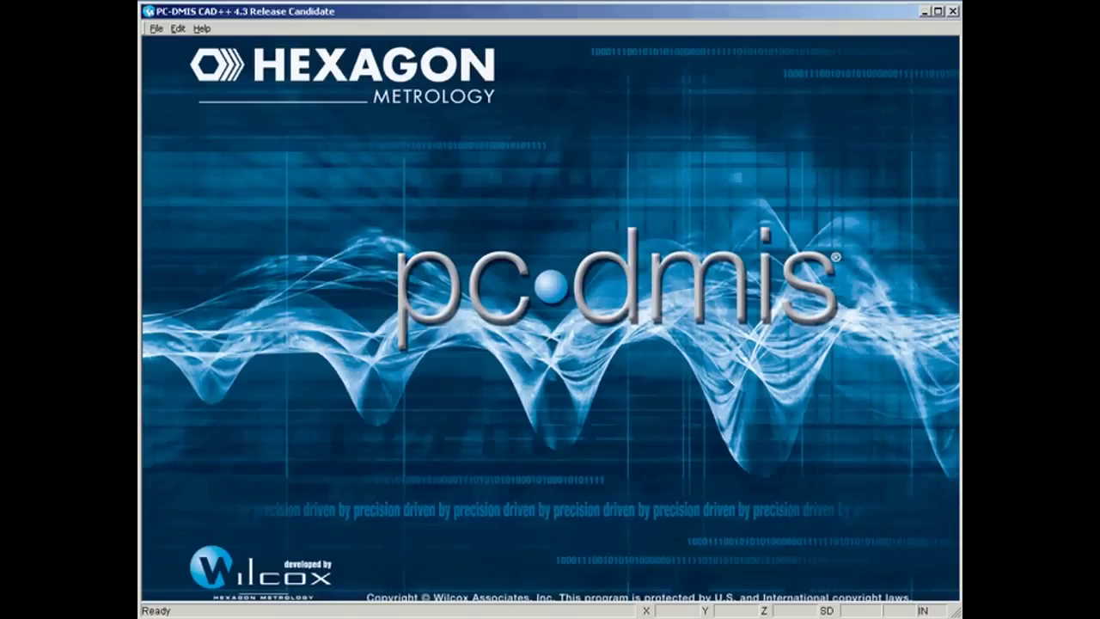
Step: Open the search path settings and reposition the Search Path dialog higher in the window
{"action": "left_click", "coordinate": [178, 28]}
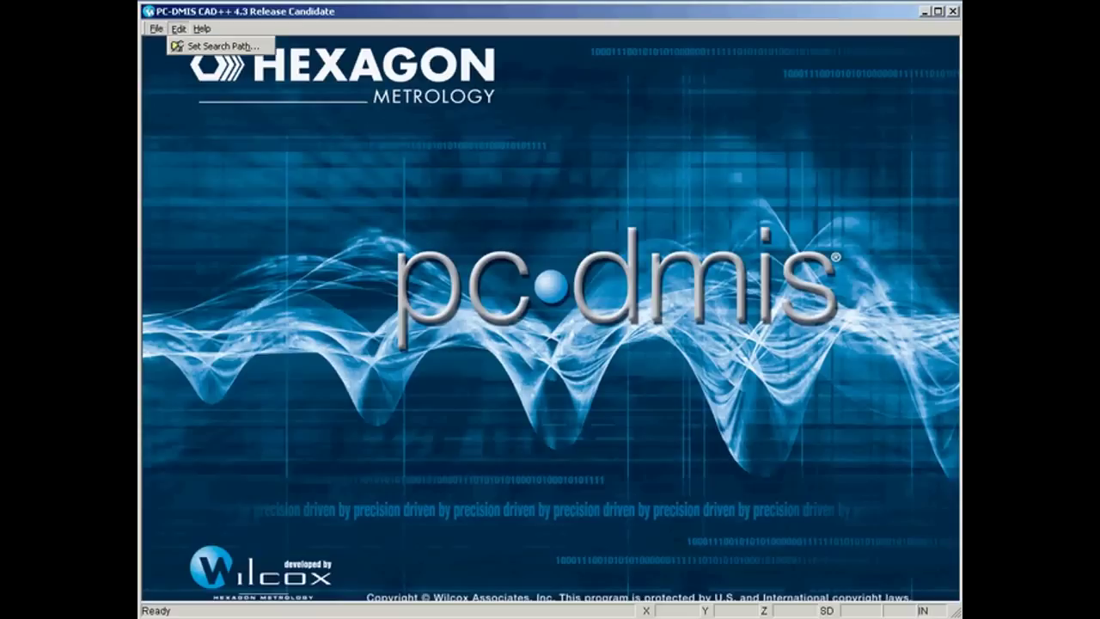
{"action": "key", "text": "Return"}
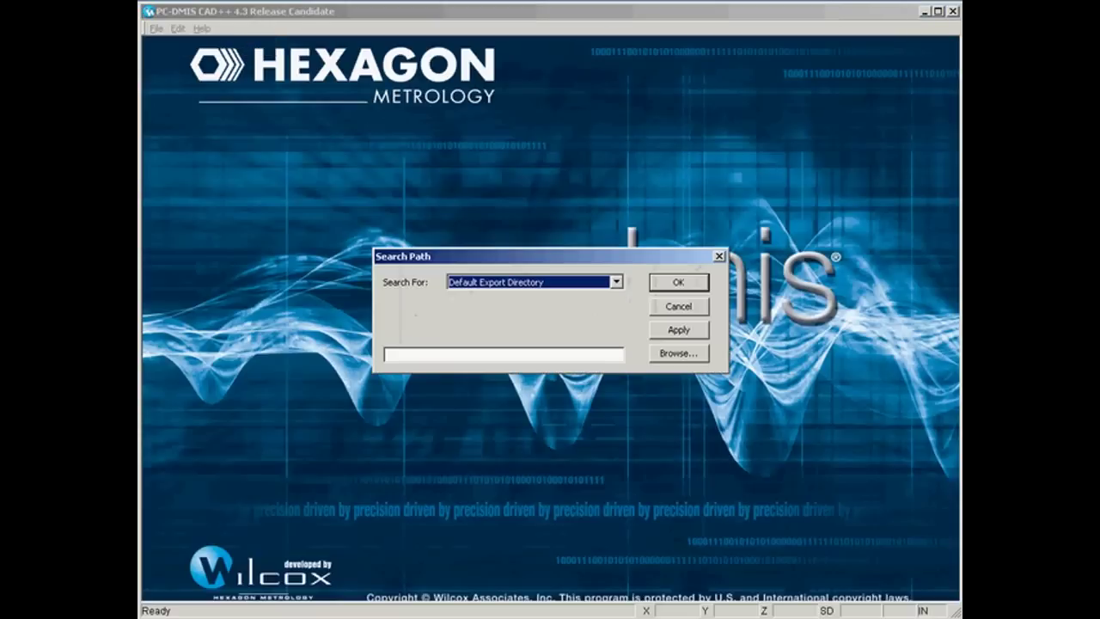
{"action": "left_click_drag", "start_coordinate": [533, 256], "coordinate": [536, 202]}
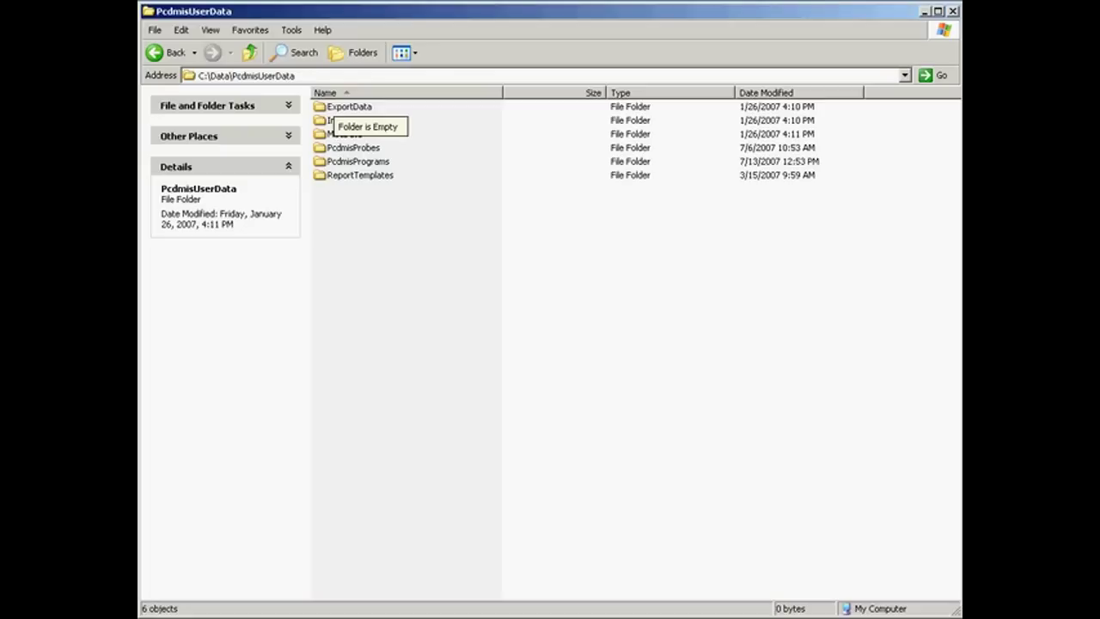
Step: Switch to Windows Explorer and review the subfolders of C:\Data\PcdmisUserData one by one, from ExportData through ReportTemplates
{"action": "left_click", "coordinate": [337, 107]}
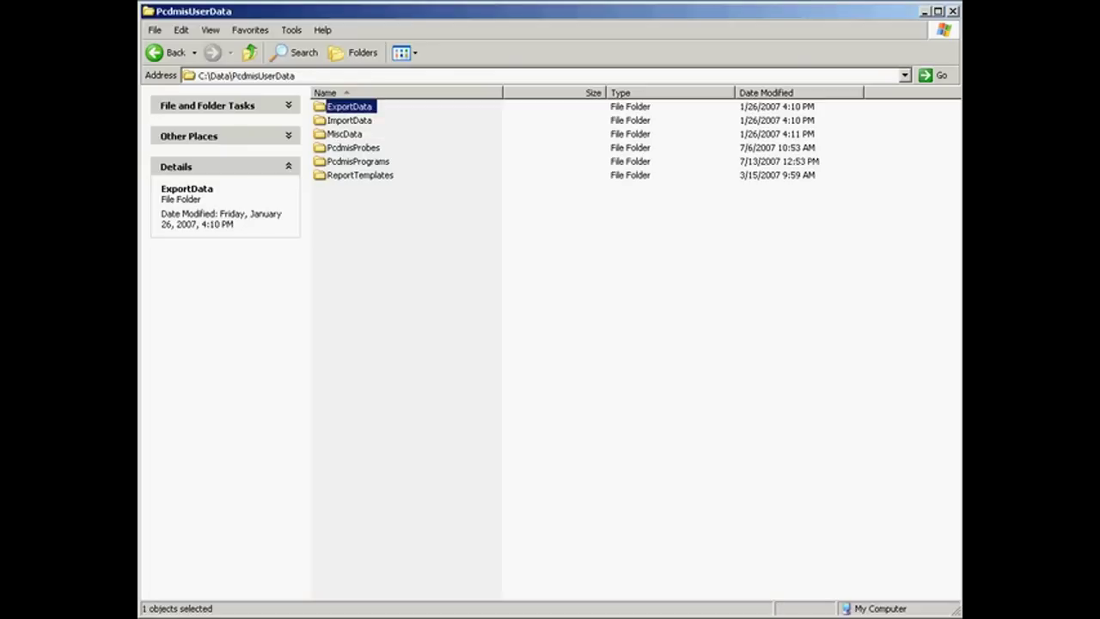
{"action": "left_click", "coordinate": [348, 120]}
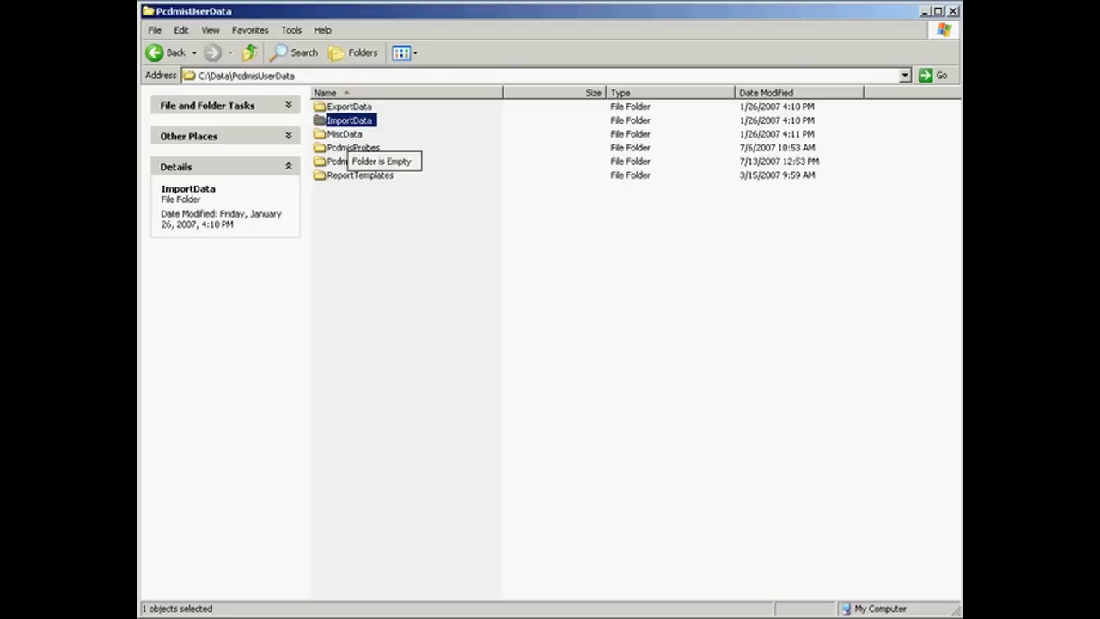
{"action": "left_click", "coordinate": [345, 134]}
{"action": "left_click", "coordinate": [354, 148]}
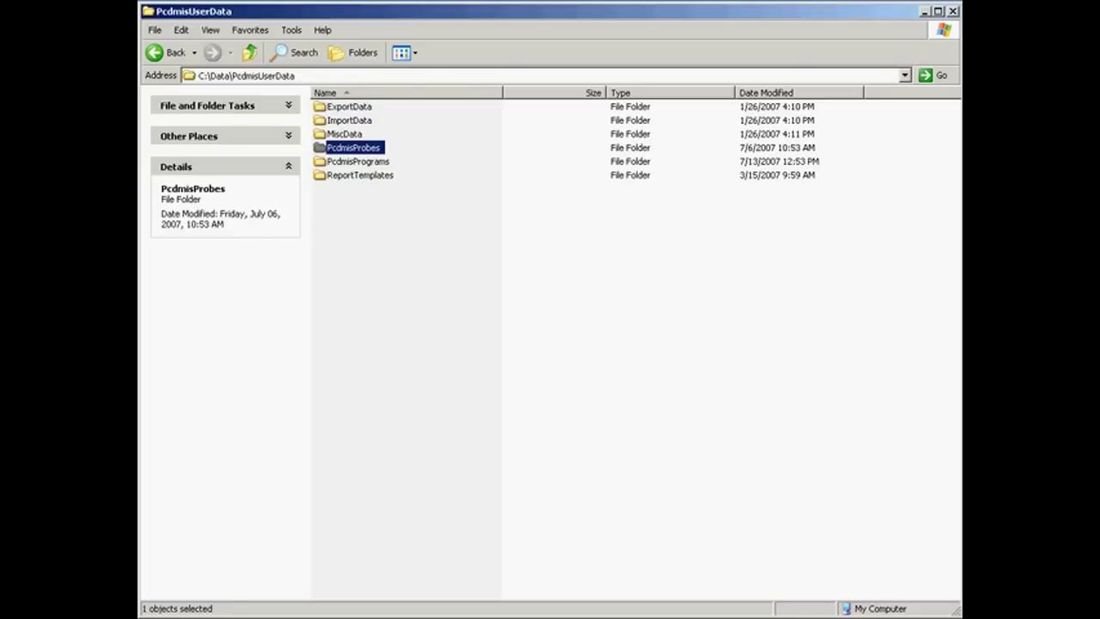
{"action": "left_click", "coordinate": [358, 162]}
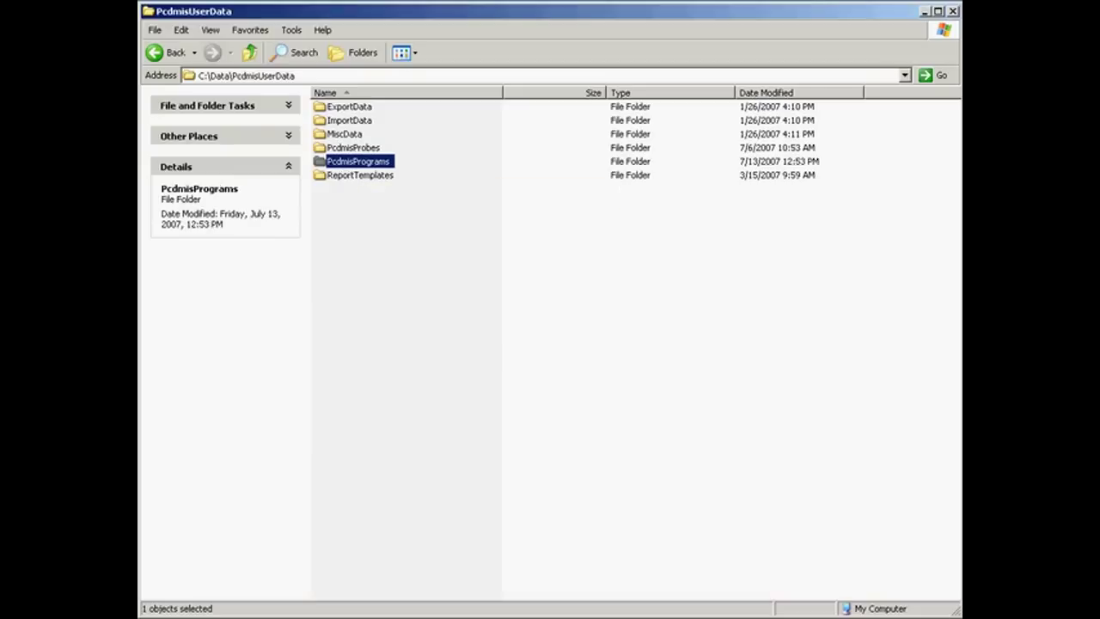
{"action": "left_click", "coordinate": [361, 176]}
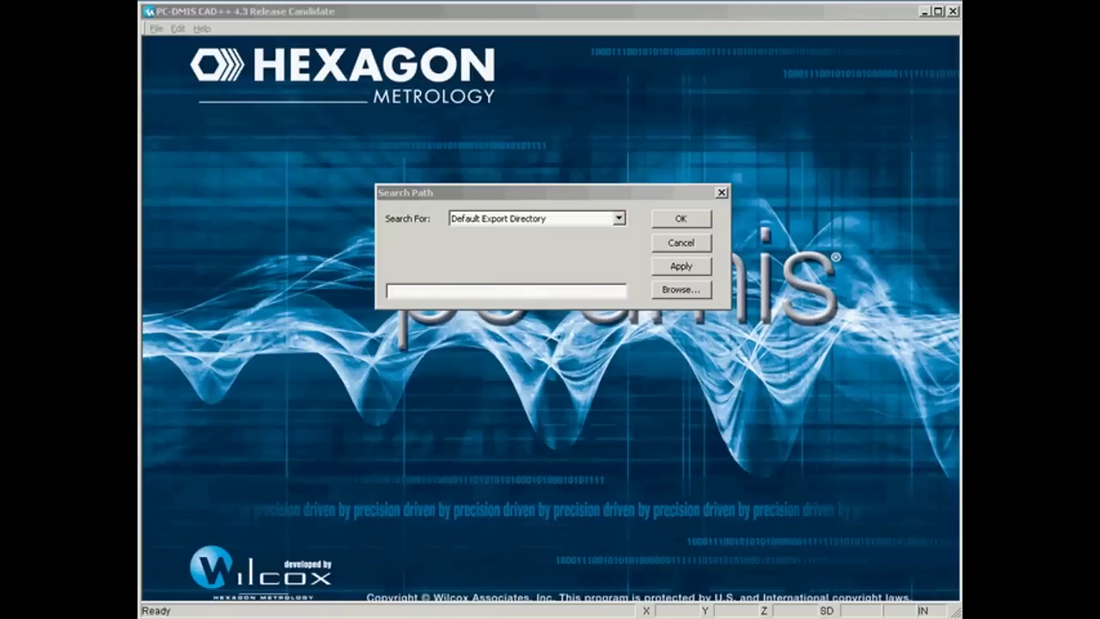
Step: Return to PC-DMIS and set the Default Export Directory to C:\Data\PcdmisUserData\ExportData\, then apply it
{"action": "left_click_drag", "start_coordinate": [516, 193], "coordinate": [500, 108]}
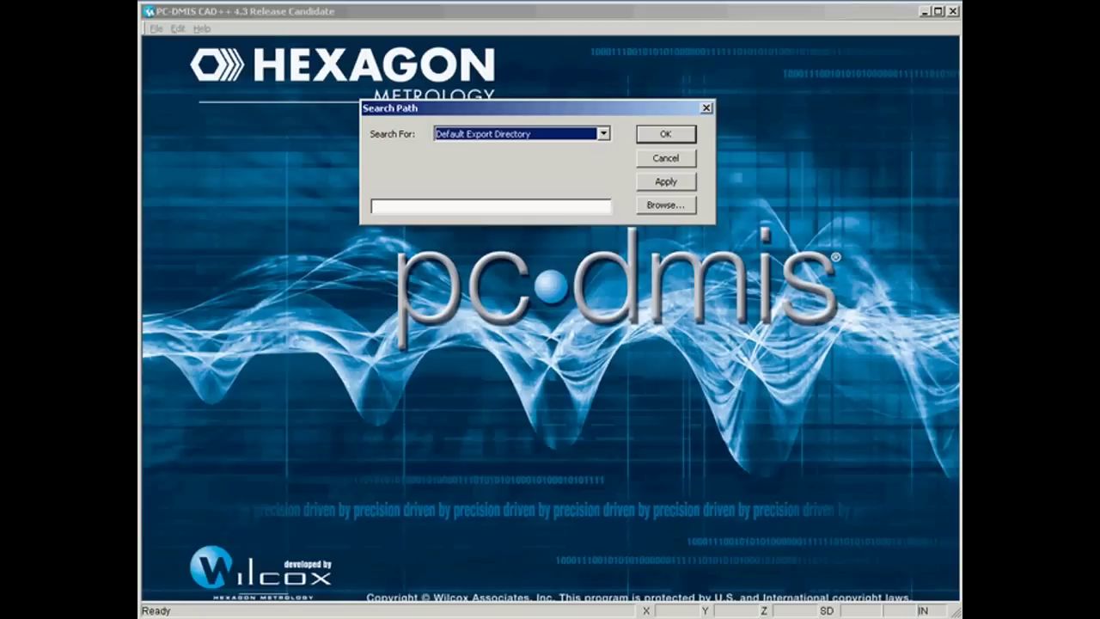
{"action": "left_click", "coordinate": [666, 205]}
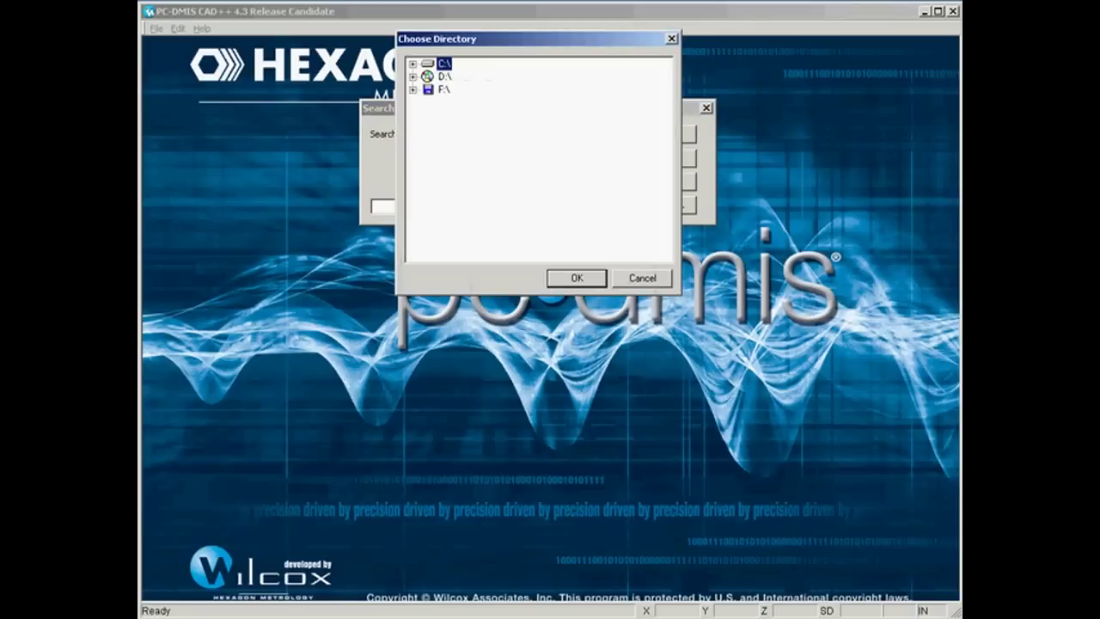
{"action": "key", "text": "Escape"}
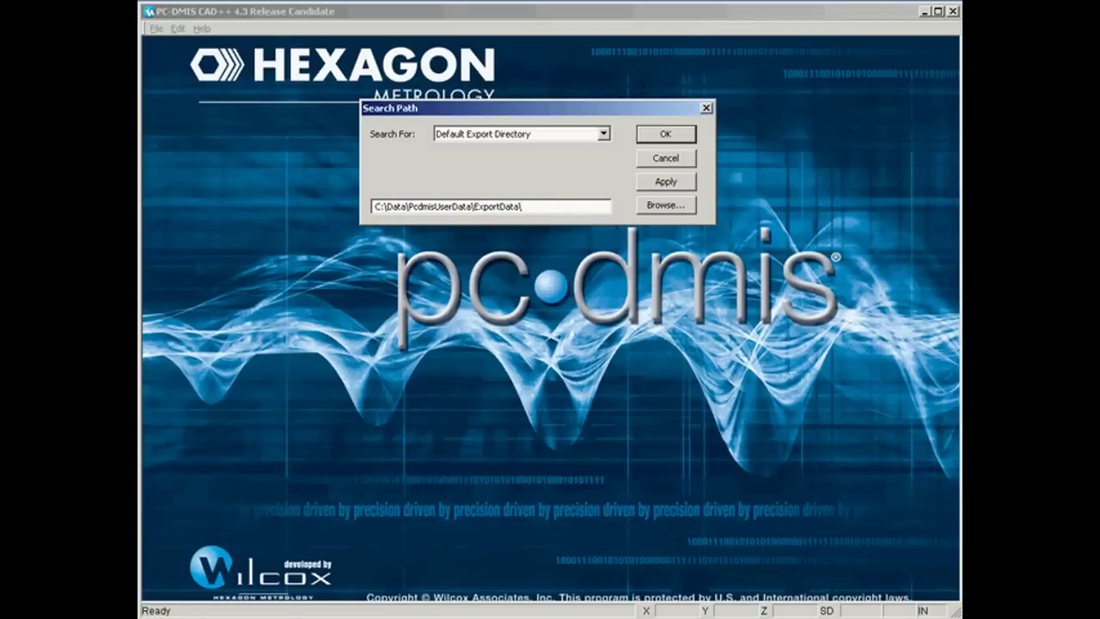
{"action": "left_click", "coordinate": [666, 182]}
Step: Set the Default Import Directory to C:\Data\PcdmisUserData\ImportData\ and apply it
{"action": "left_click", "coordinate": [604, 134]}
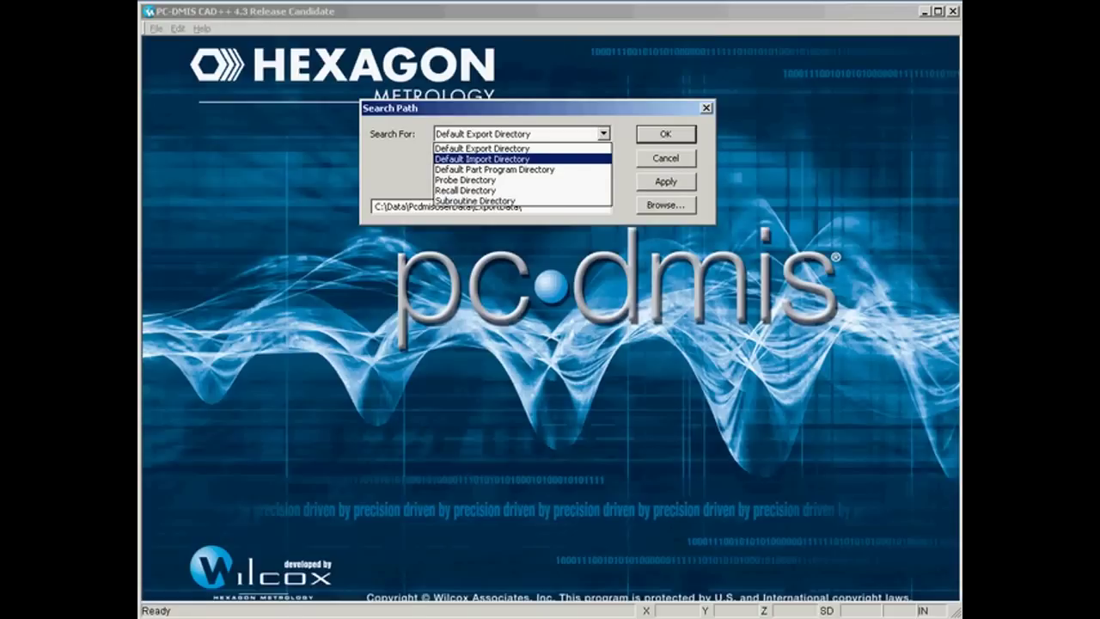
{"action": "key", "text": "Return"}
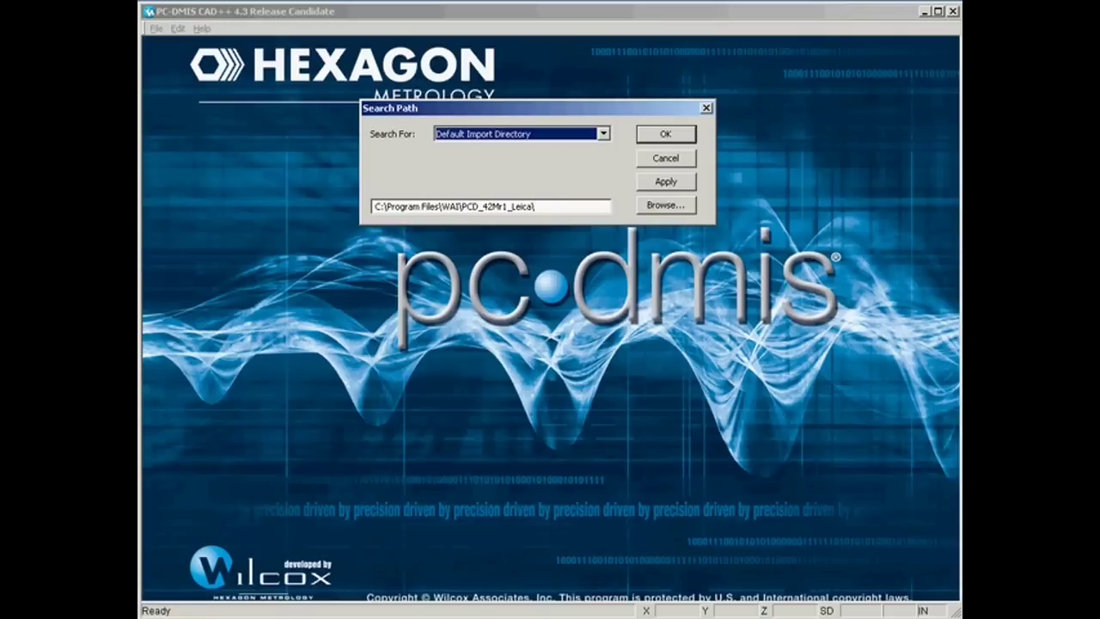
{"action": "left_click", "coordinate": [666, 205]}
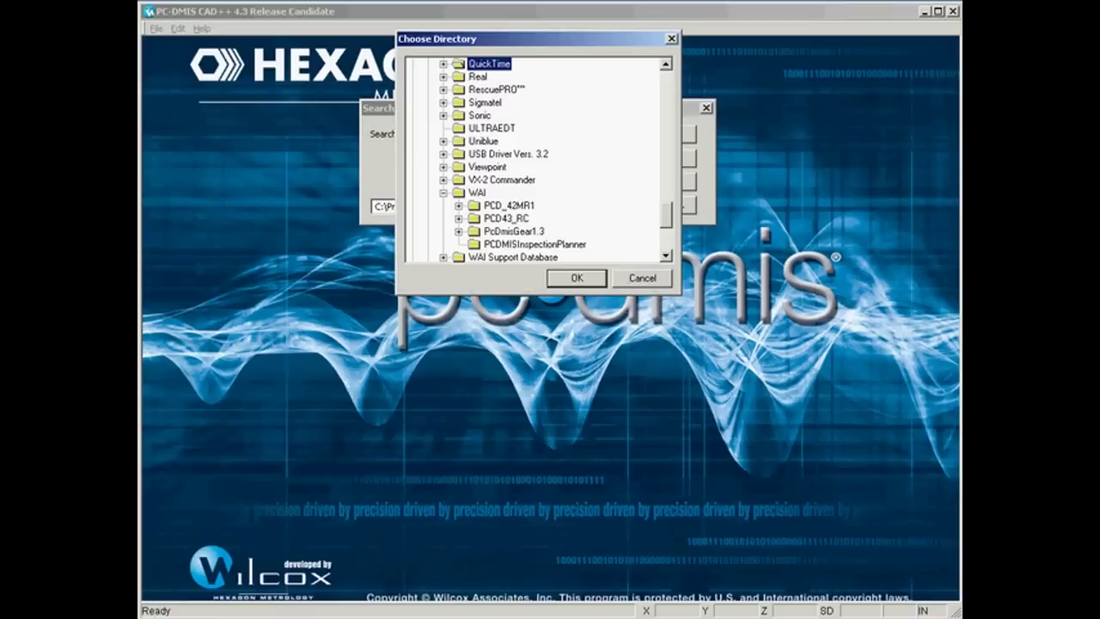
{"action": "key", "text": "Escape"}
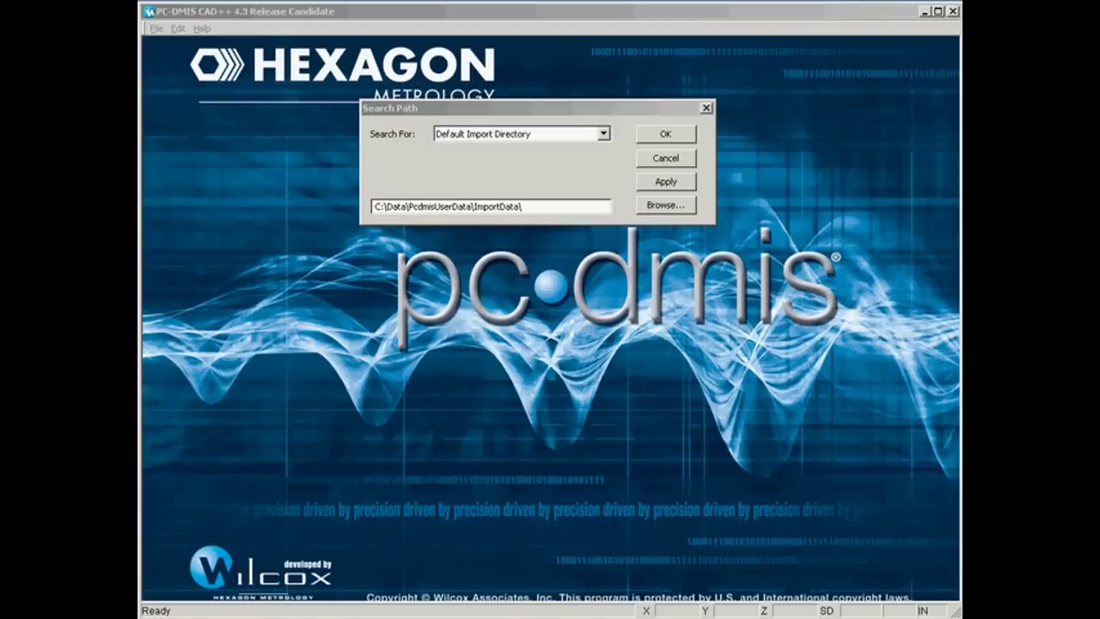
{"action": "left_click", "coordinate": [666, 182]}
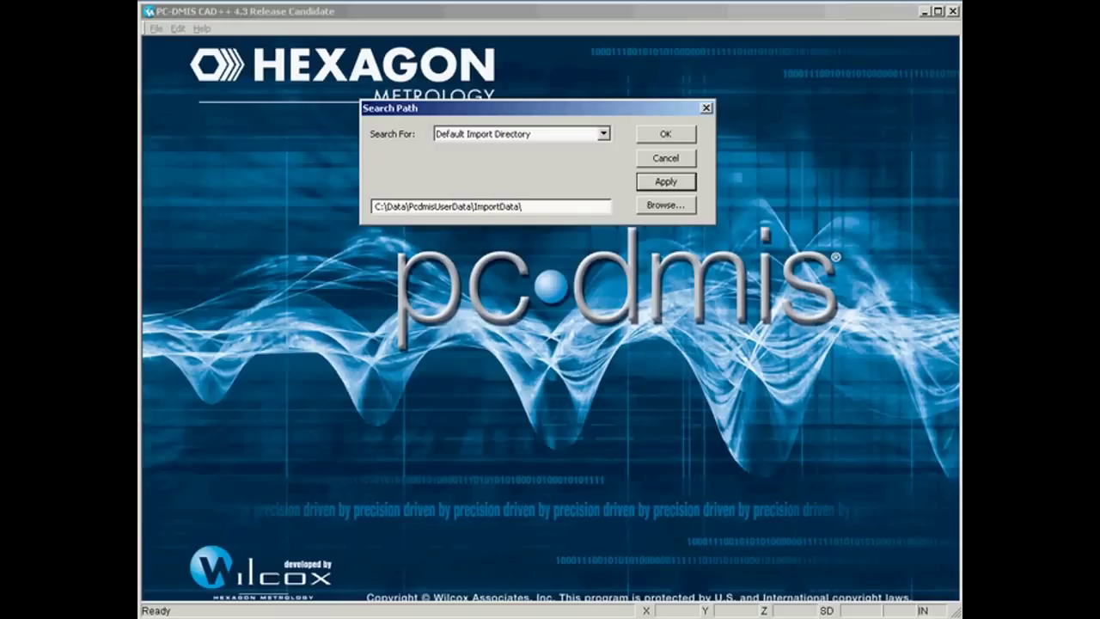
Step: Set the Default Part Program Directory to C:\Data\PcdmisUserData\PcdmisPrograms\ and apply it
{"action": "left_click", "coordinate": [603, 134]}
{"action": "left_click", "coordinate": [507, 169]}
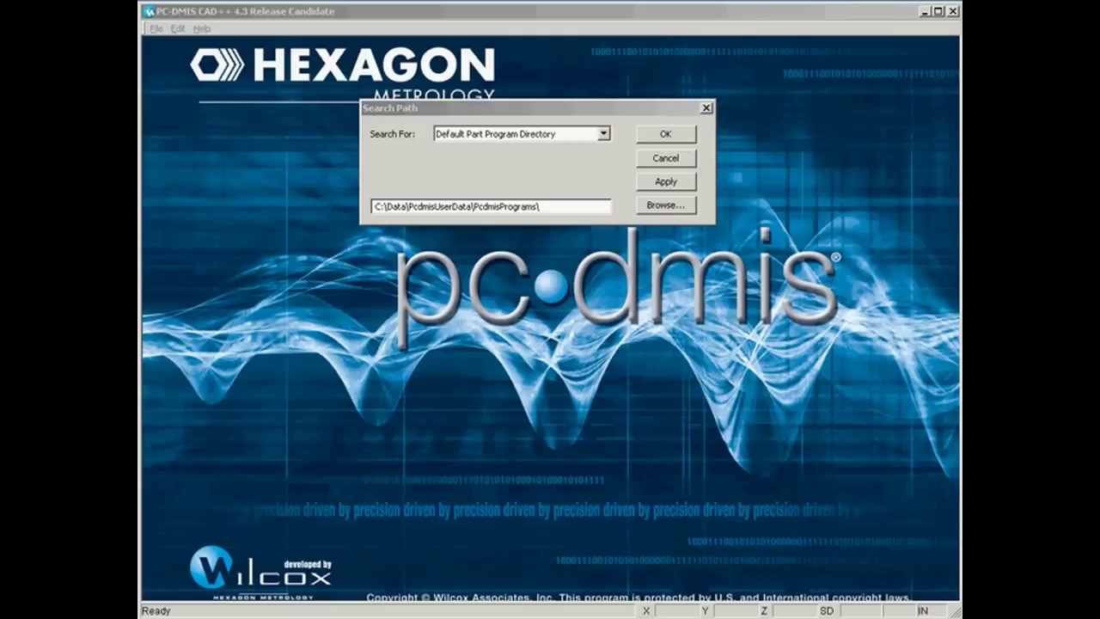
{"action": "left_click", "coordinate": [665, 183]}
Step: Have the Probe Directory search only the specified directory C:\Data\PcdmisUserData\PcdmisProbes\ and the Recall Directory only C:\Data\PcdmisUserData\MiscData\
{"action": "left_click", "coordinate": [604, 134]}
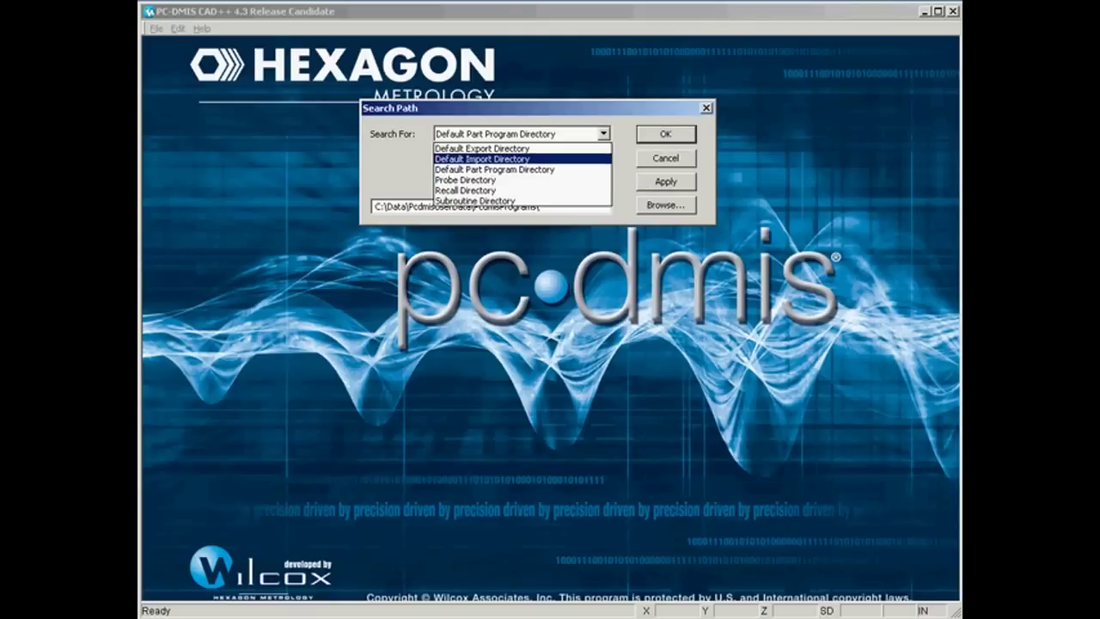
{"action": "left_click", "coordinate": [515, 178]}
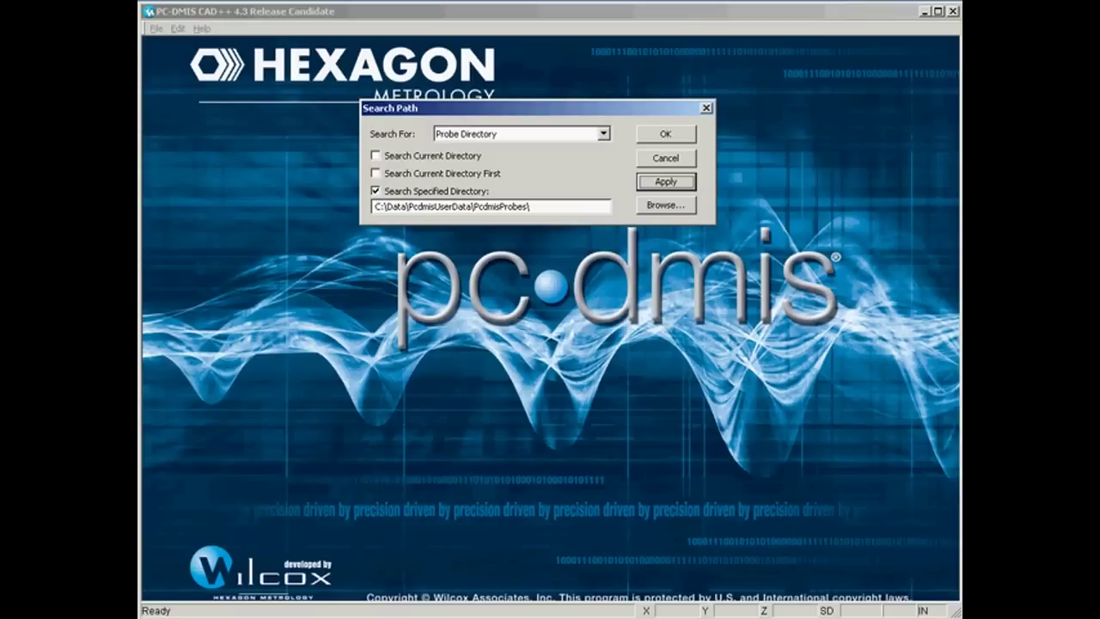
{"action": "left_click", "coordinate": [603, 134]}
{"action": "left_click", "coordinate": [483, 189]}
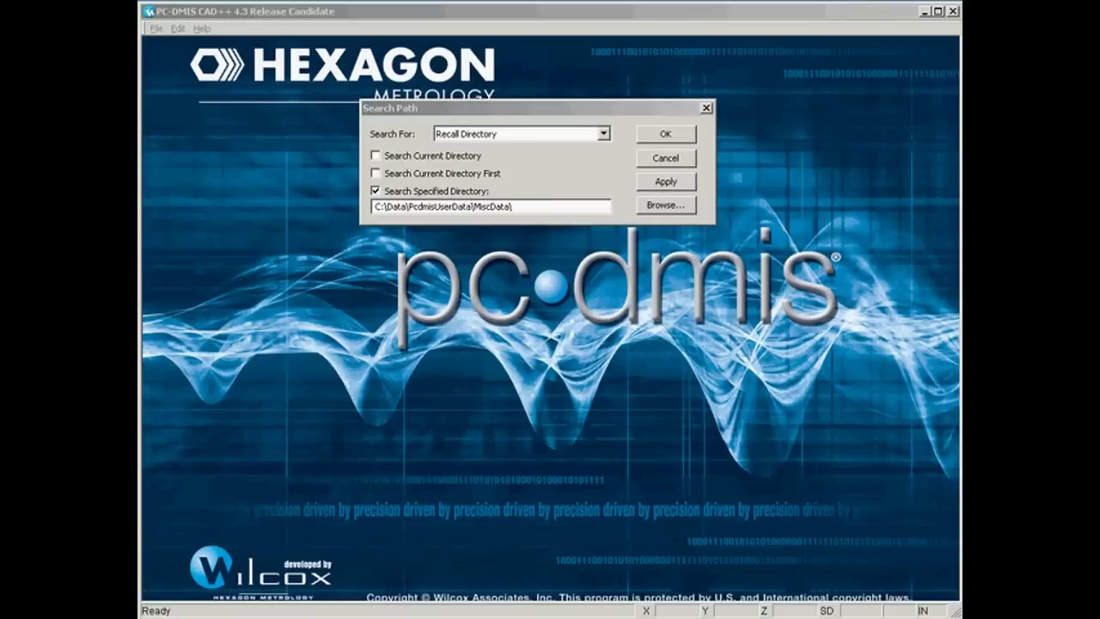
Step: Have the Subroutine Directory search the current directory first and the specified directory C:\Data\PcdmisUserData\MiscData\, then apply and close the search path settings
{"action": "left_click", "coordinate": [603, 134]}
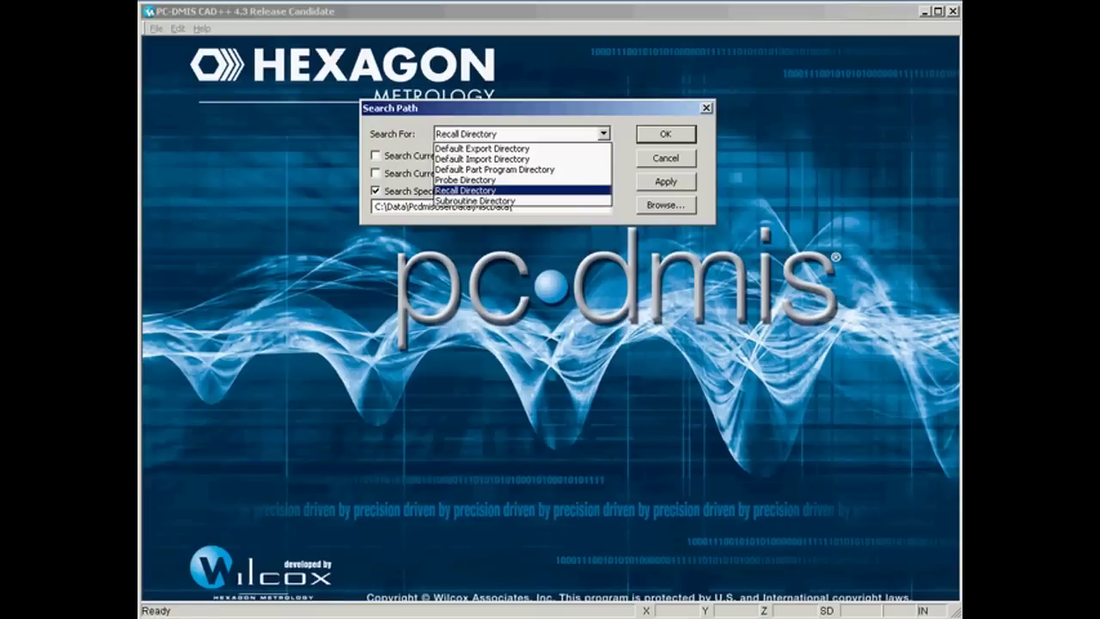
{"action": "left_click", "coordinate": [475, 201]}
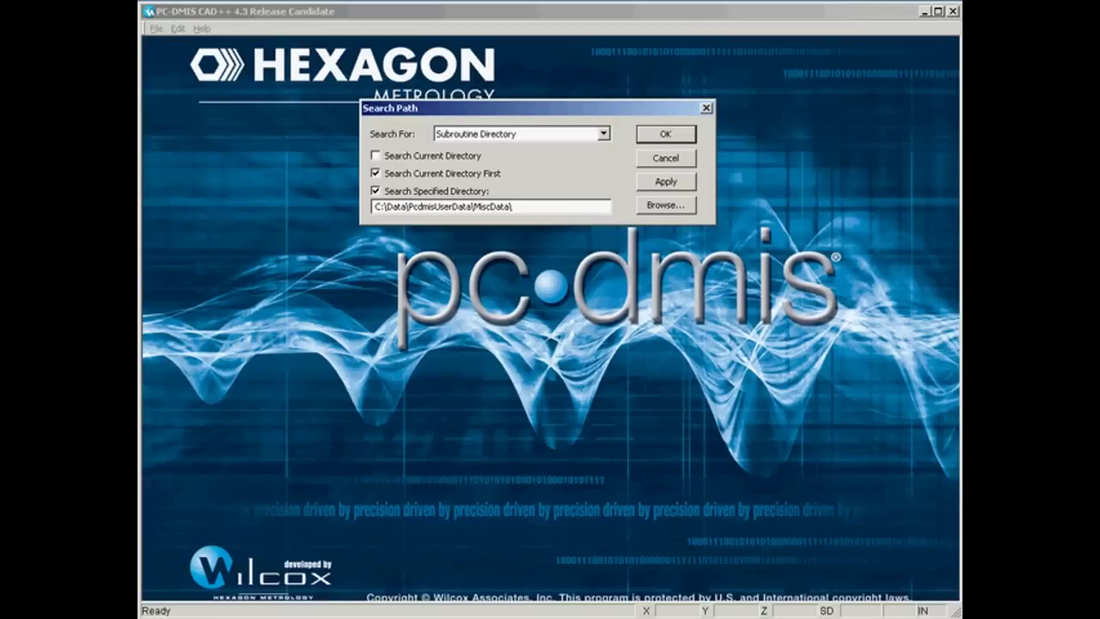
{"action": "left_click", "coordinate": [666, 182]}
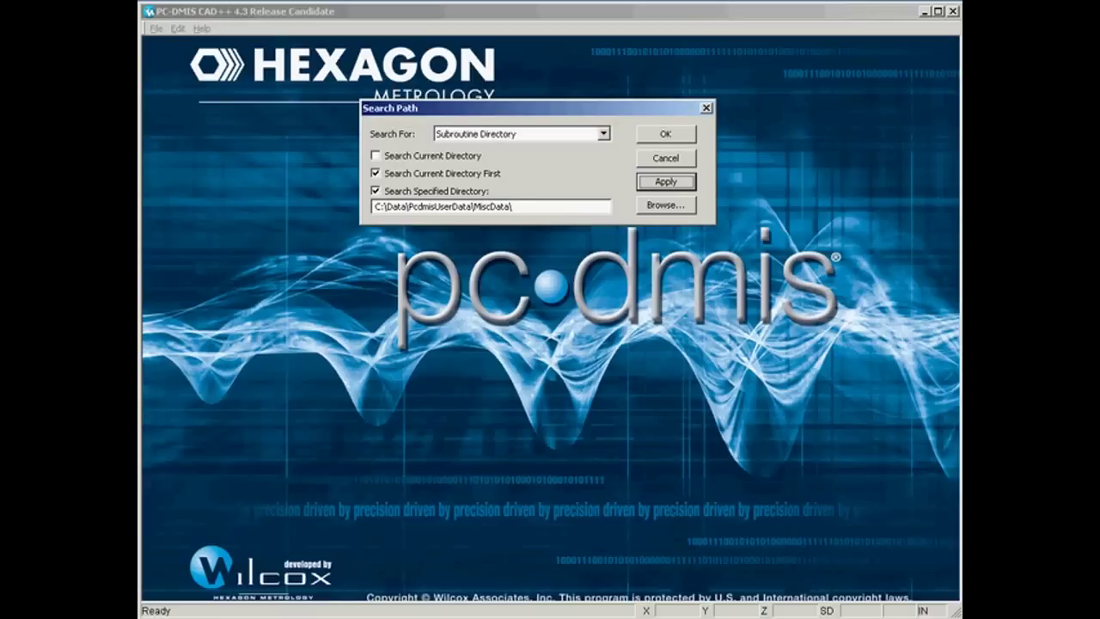
{"action": "left_click", "coordinate": [666, 134]}
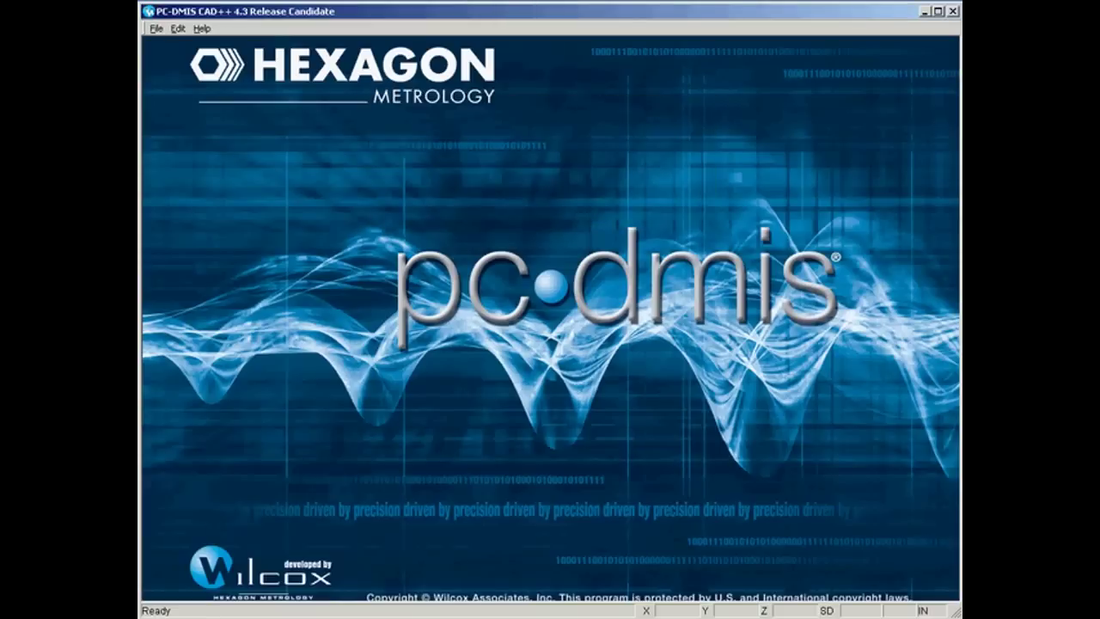